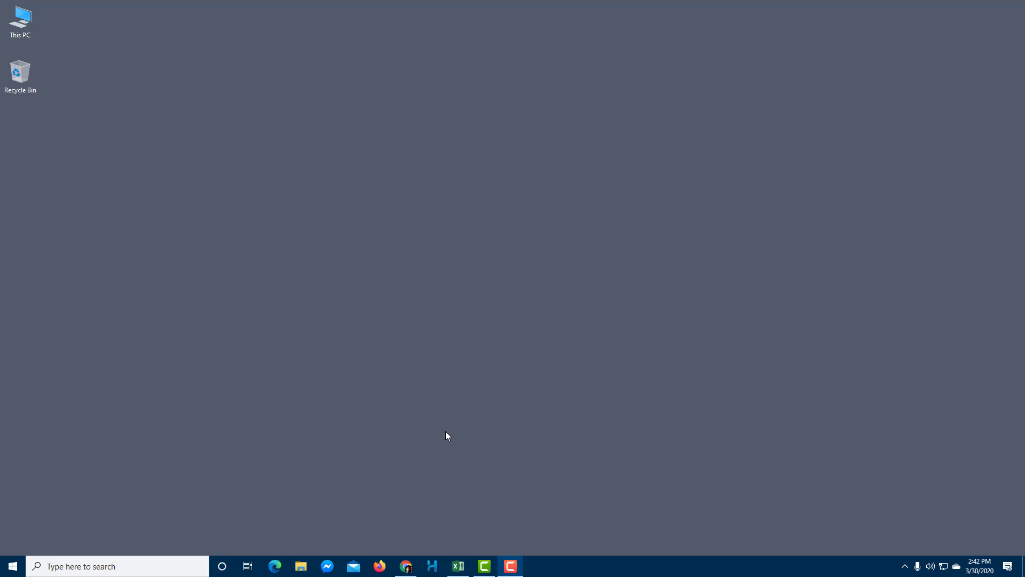
Launch Harmony and replace the default scene name NewScene with TutorTube.
left_click(433, 568)
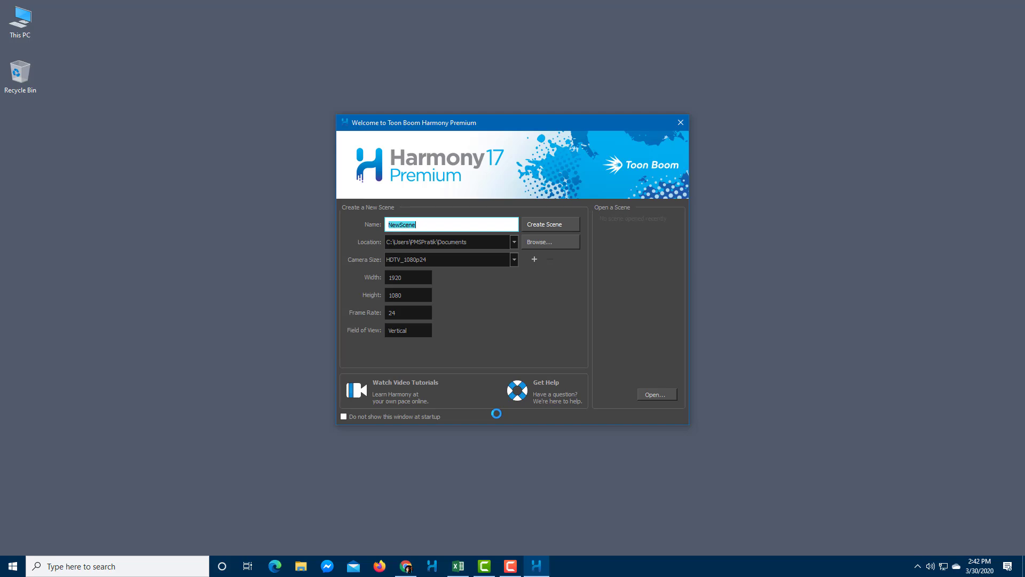
left_click_drag(530, 122, 478, 122)
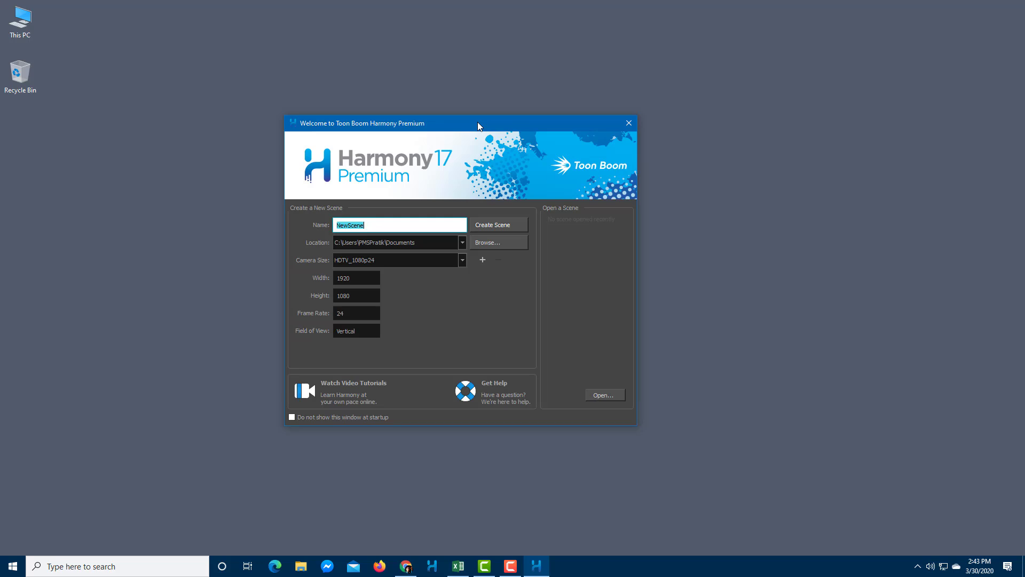
left_click_drag(477, 121, 520, 112)
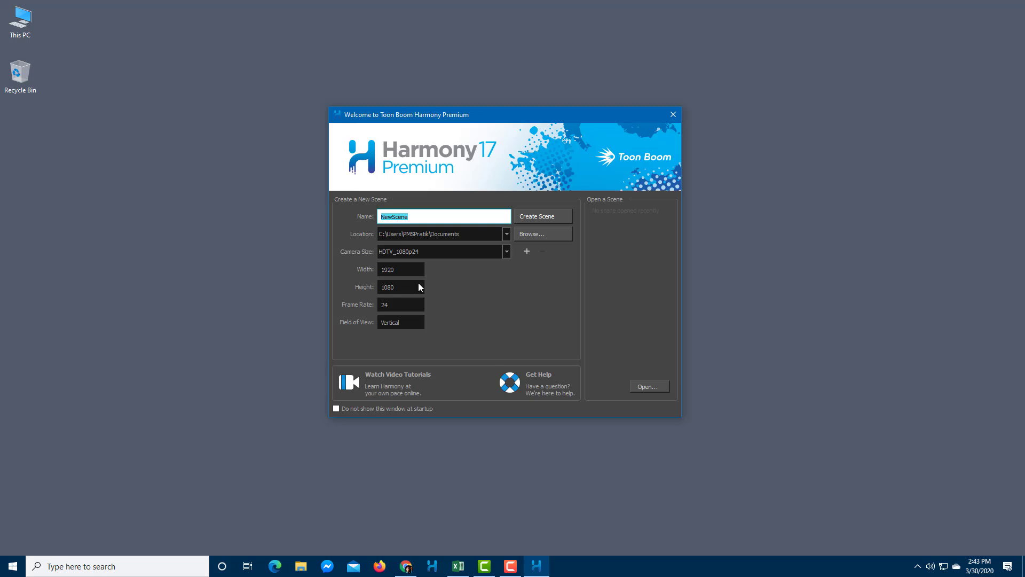
left_click(469, 217)
left_click_drag(469, 218, 356, 211)
type("TutorTube")
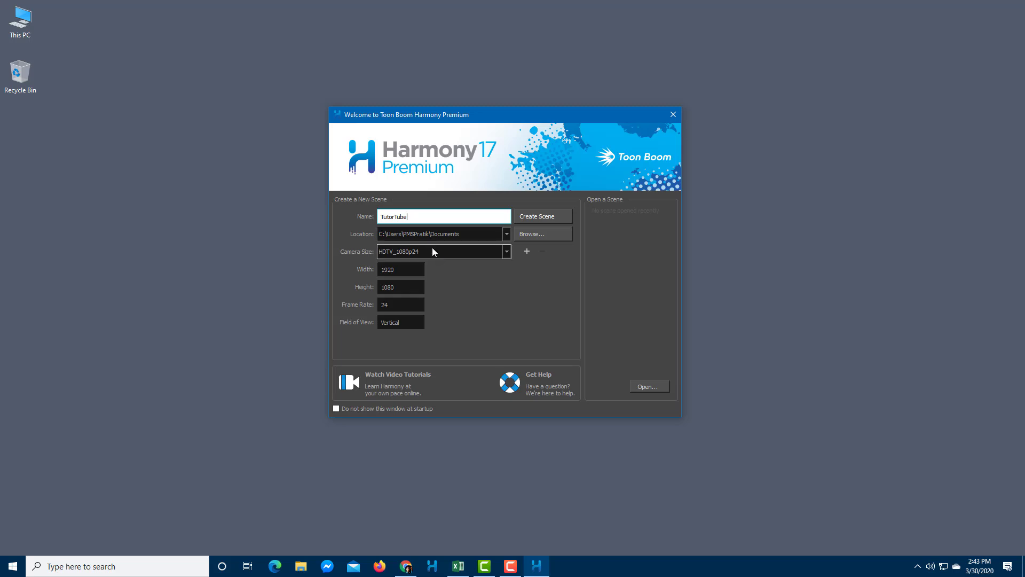
Browse for a new scene location and navigate to the Documents folder.
left_click(538, 234)
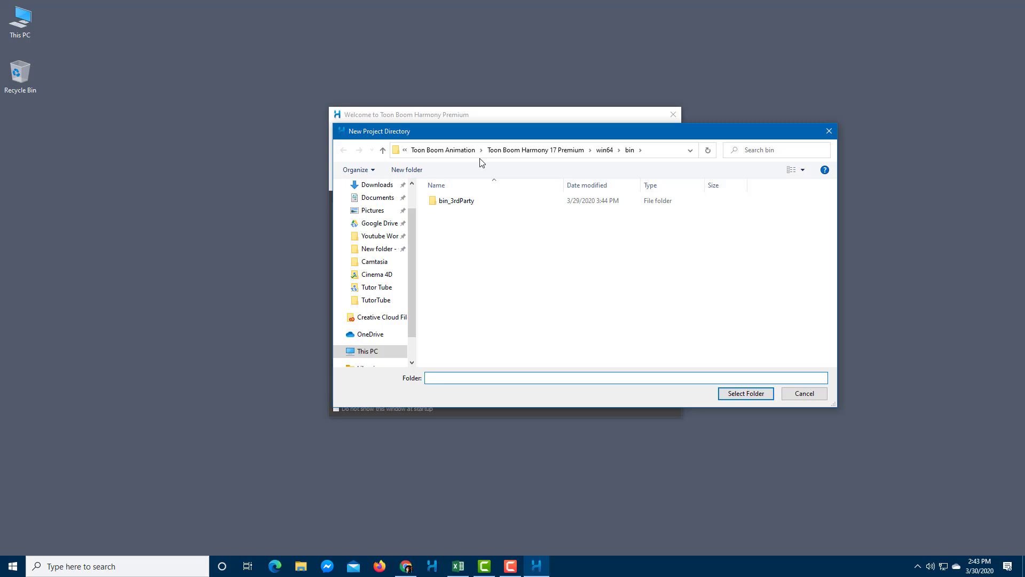
left_click_drag(416, 234, 416, 212)
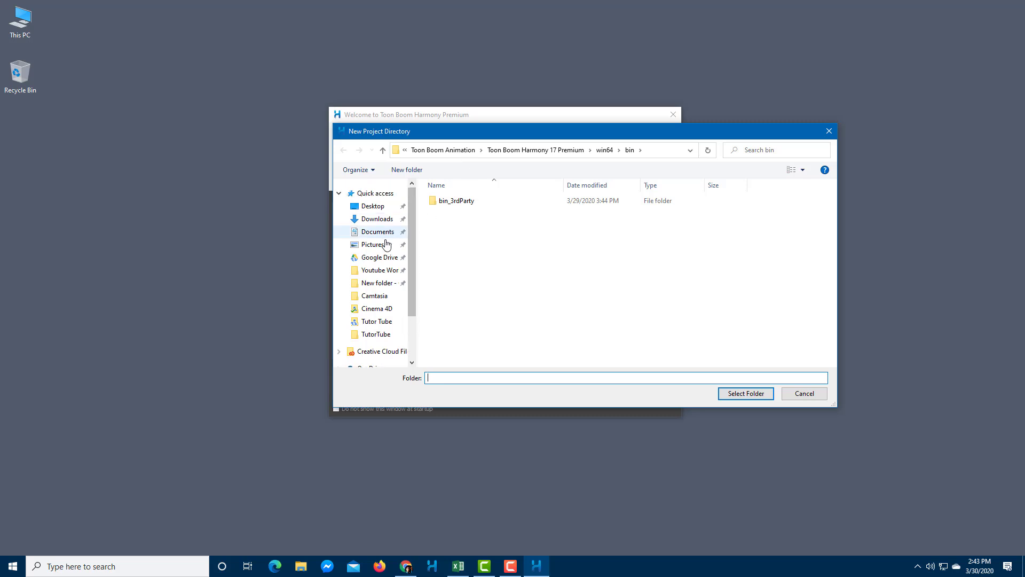
left_click_drag(410, 281, 409, 331)
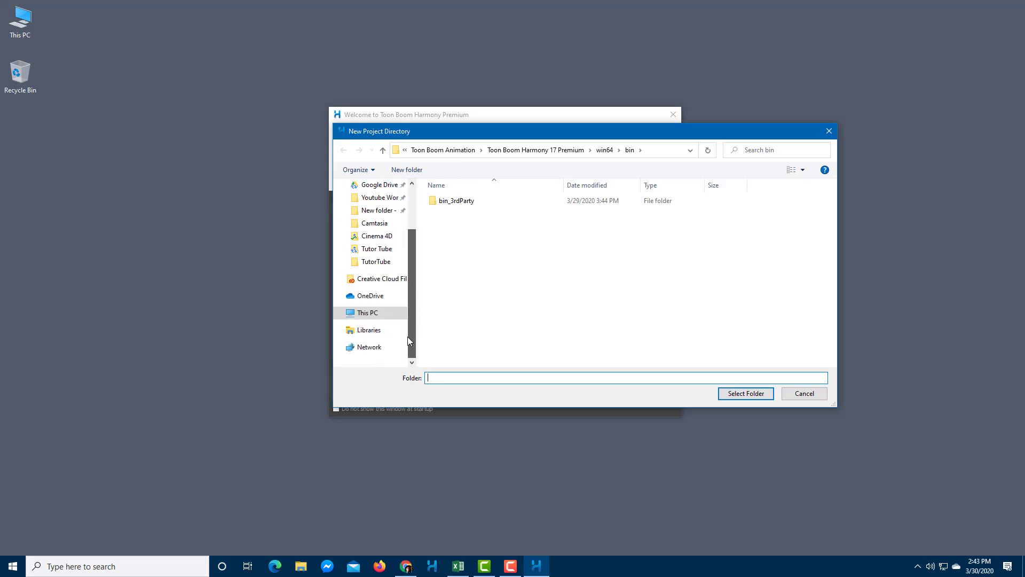
scroll(377, 299, "up", 3)
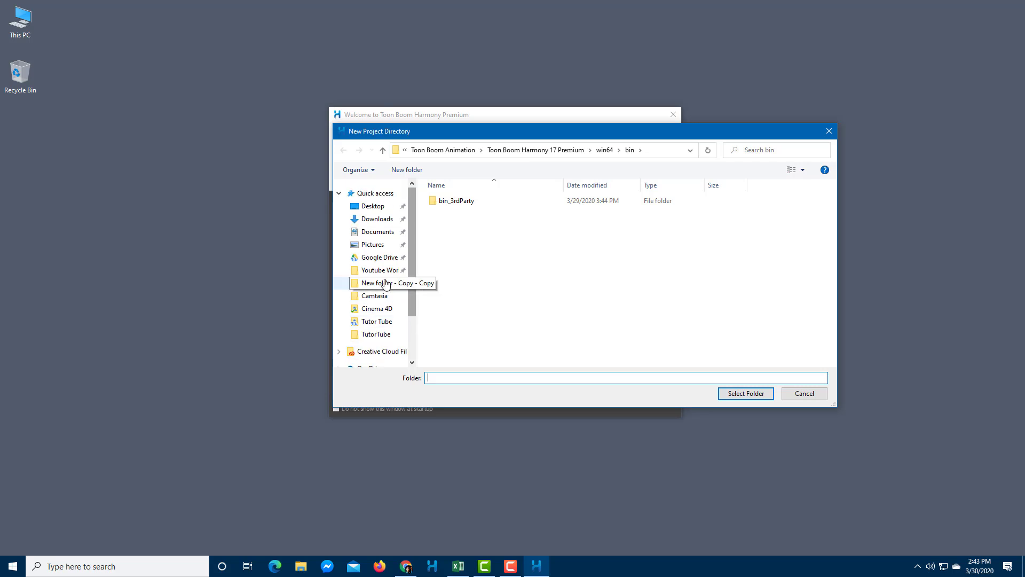
left_click(378, 232)
scroll(587, 294, "down", 3)
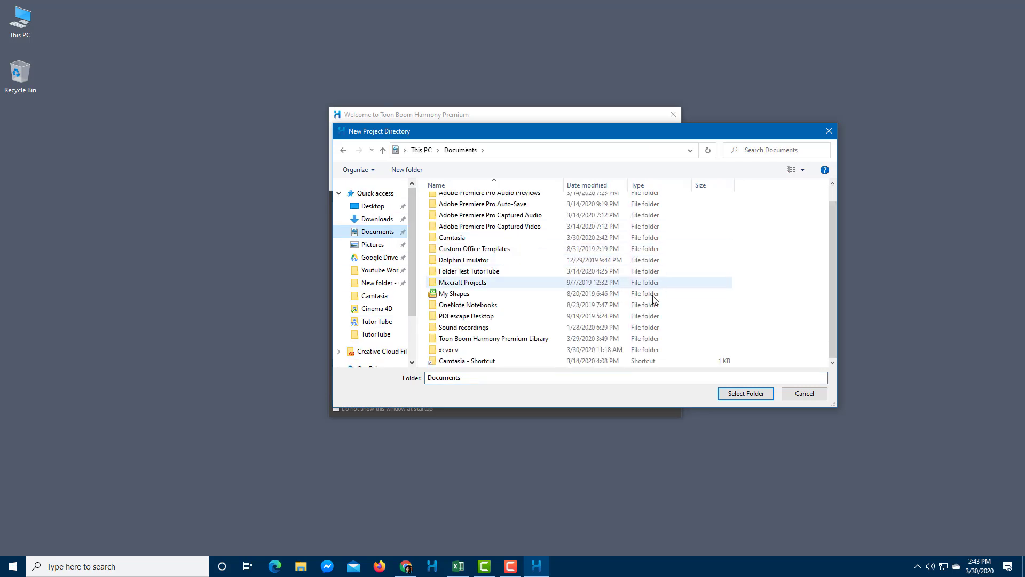
Create a ToonBoomTutorTube folder in Documents and select it as the scene location.
right_click(800, 297)
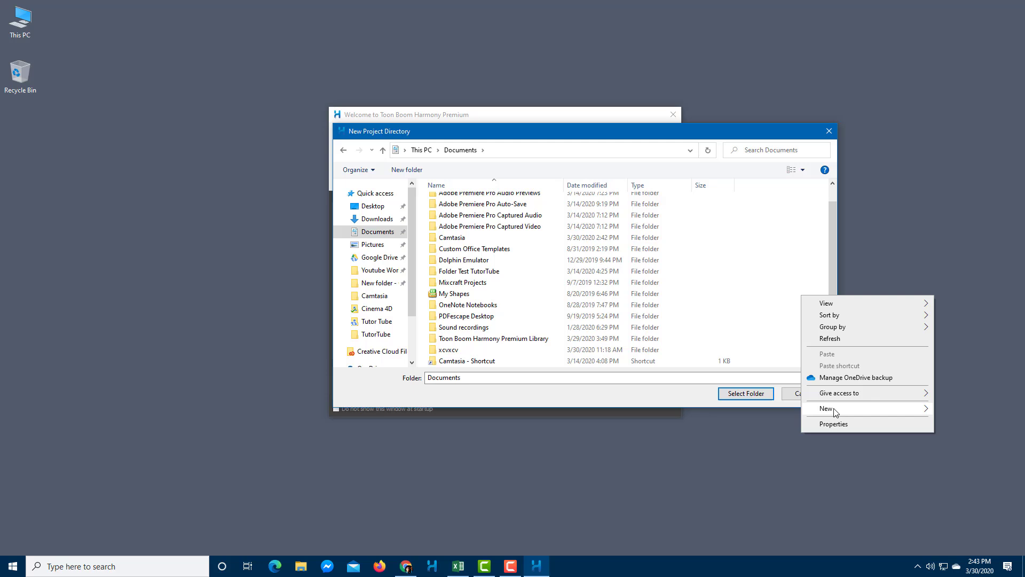
mouse_move(848, 409)
left_click(716, 411)
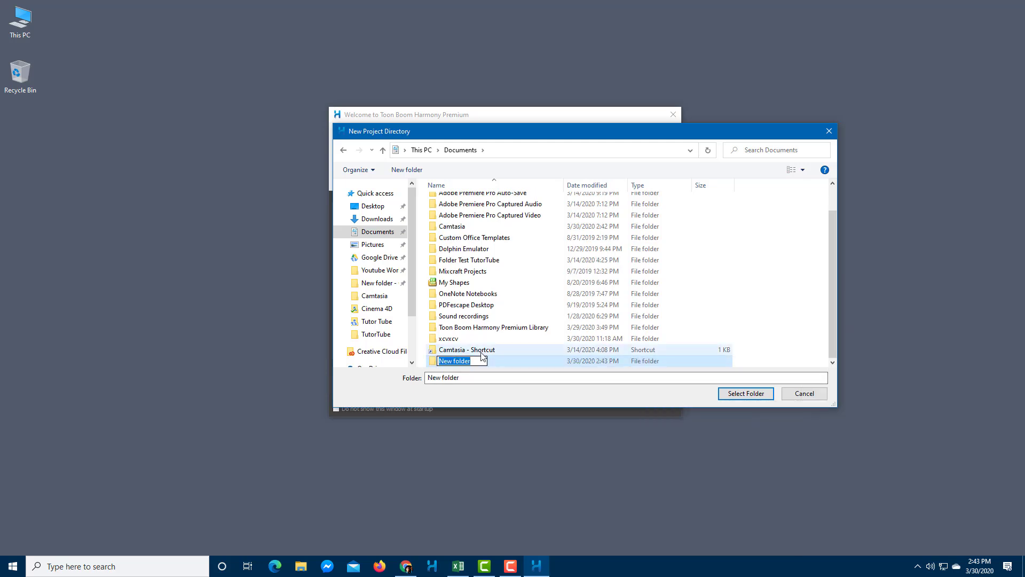
type("ToonBoomTutorTube")
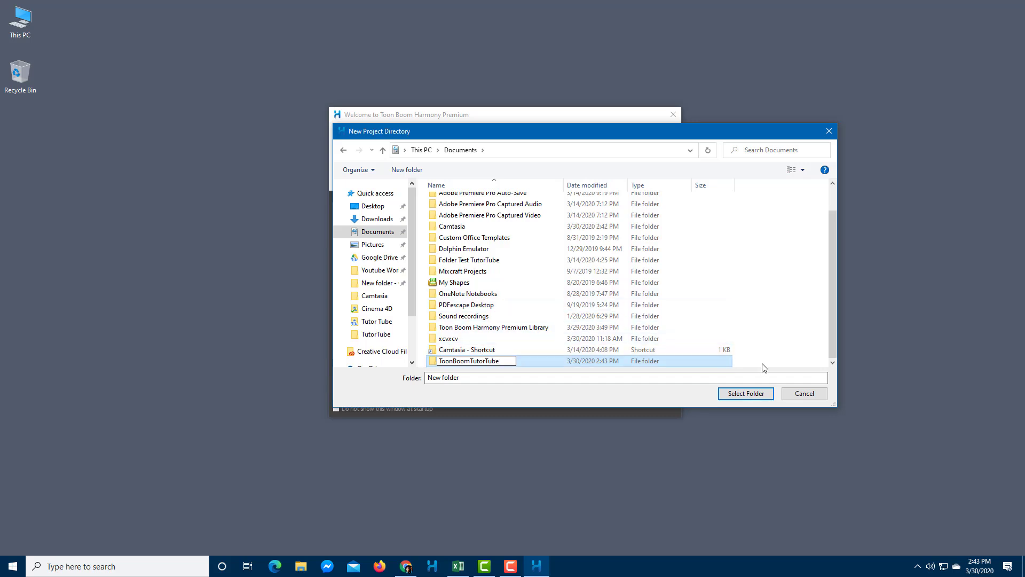
key("Return")
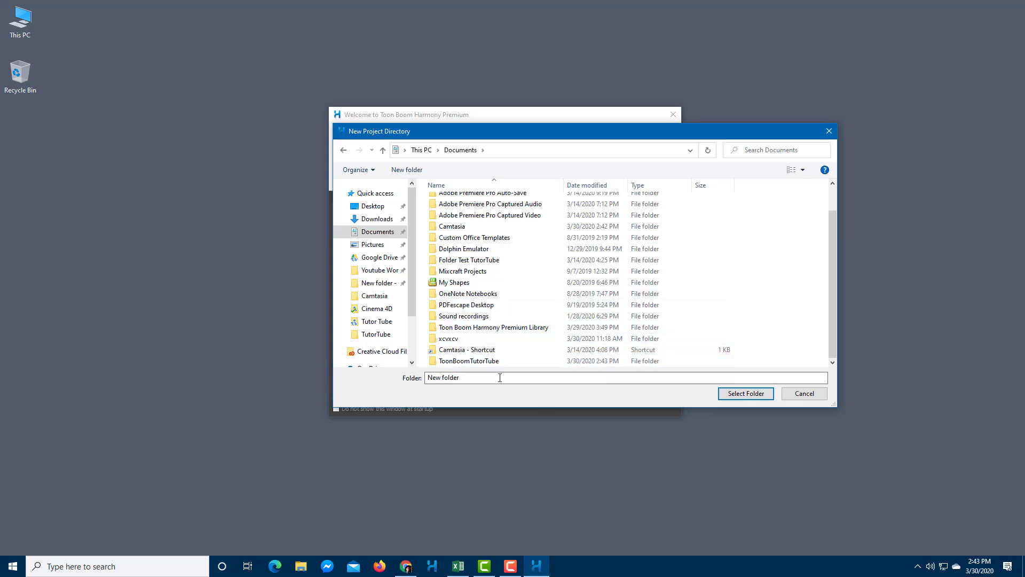
left_click(491, 361)
left_click(764, 393)
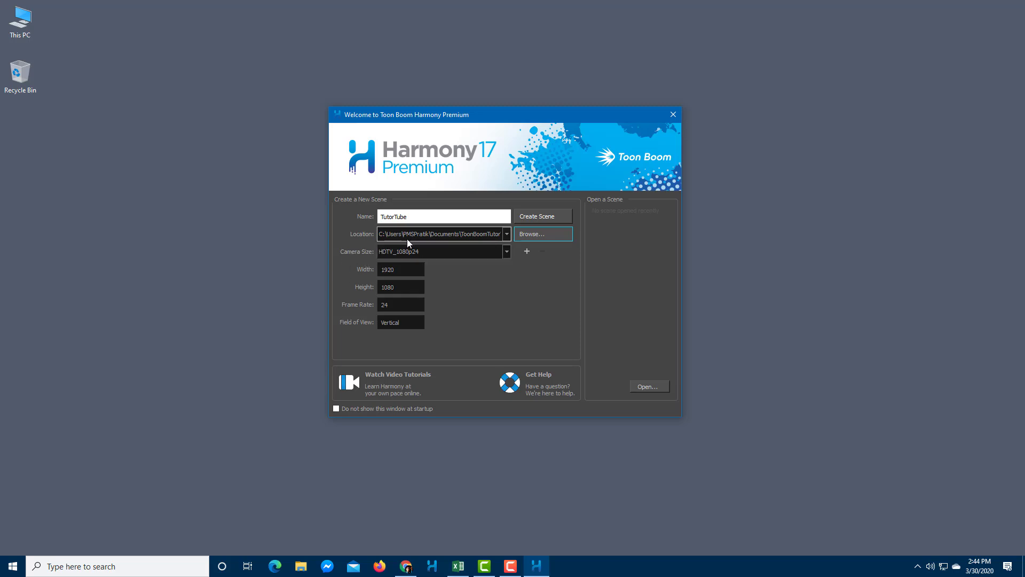
left_click(507, 252)
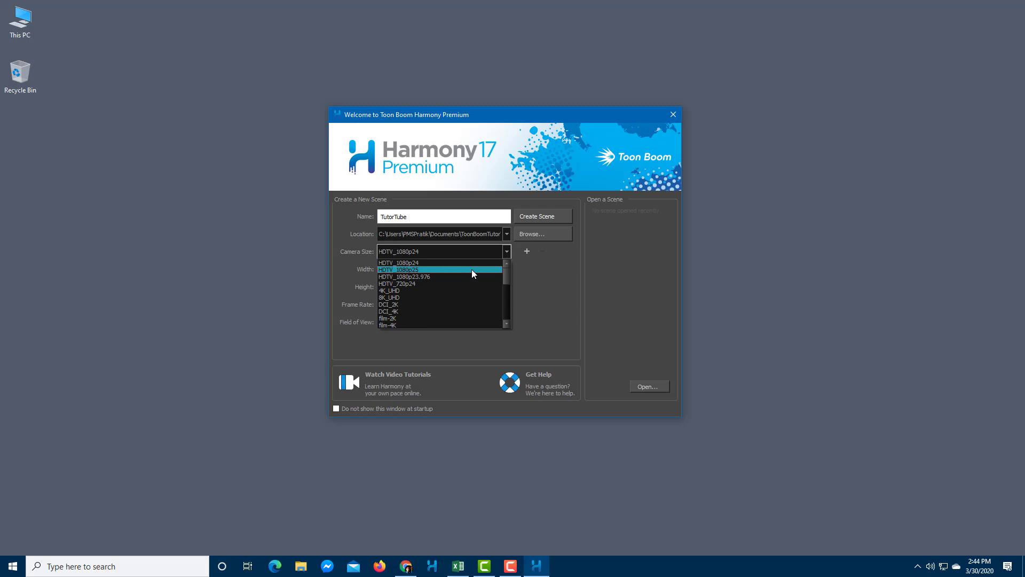
mouse_move(507, 280)
left_mouse_down()
mouse_move(508, 303)
mouse_move(507, 272)
left_mouse_up()
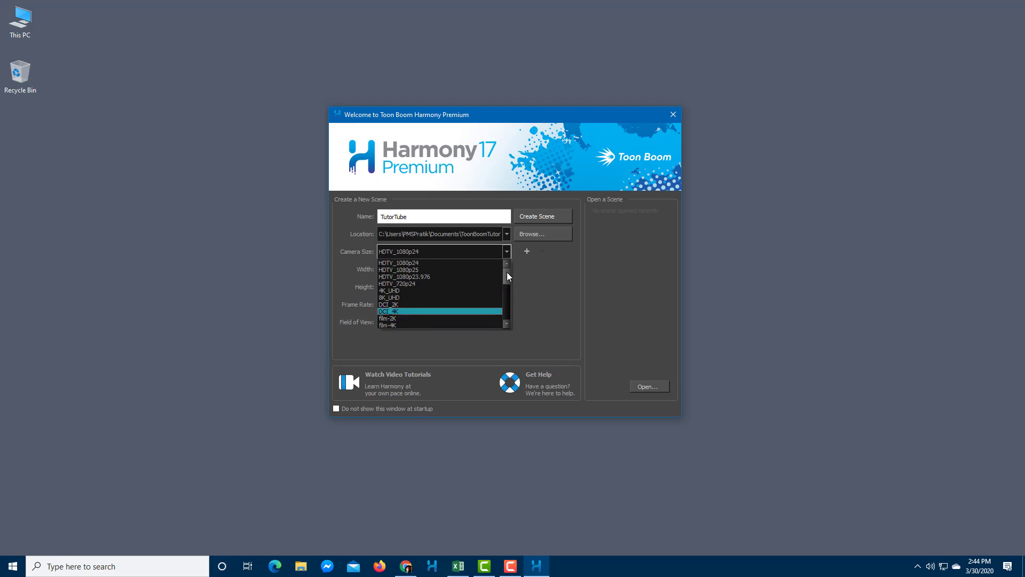
left_click(424, 263)
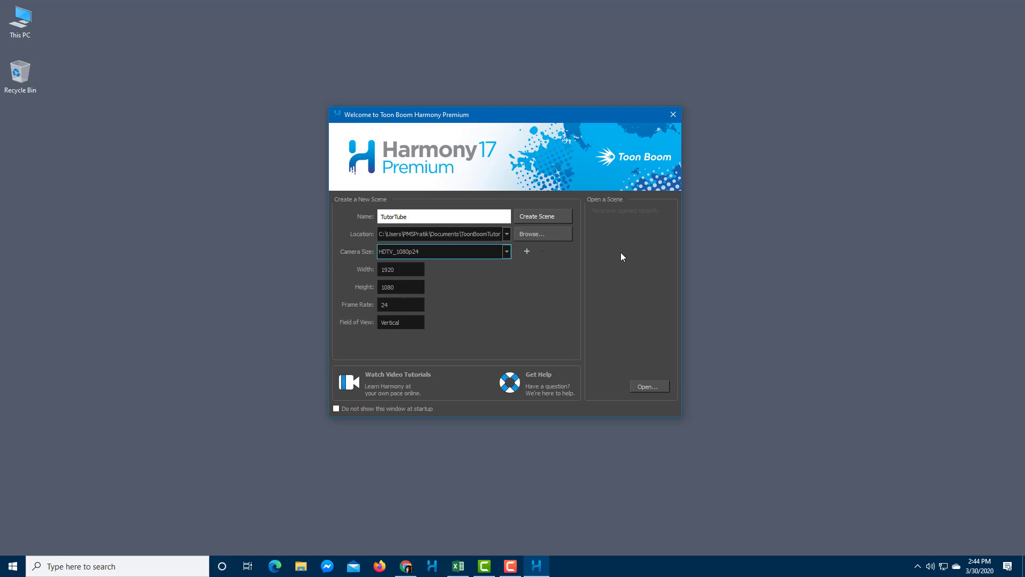
Create the TutorTube scene to open its empty drawing workspace.
left_click(548, 218)
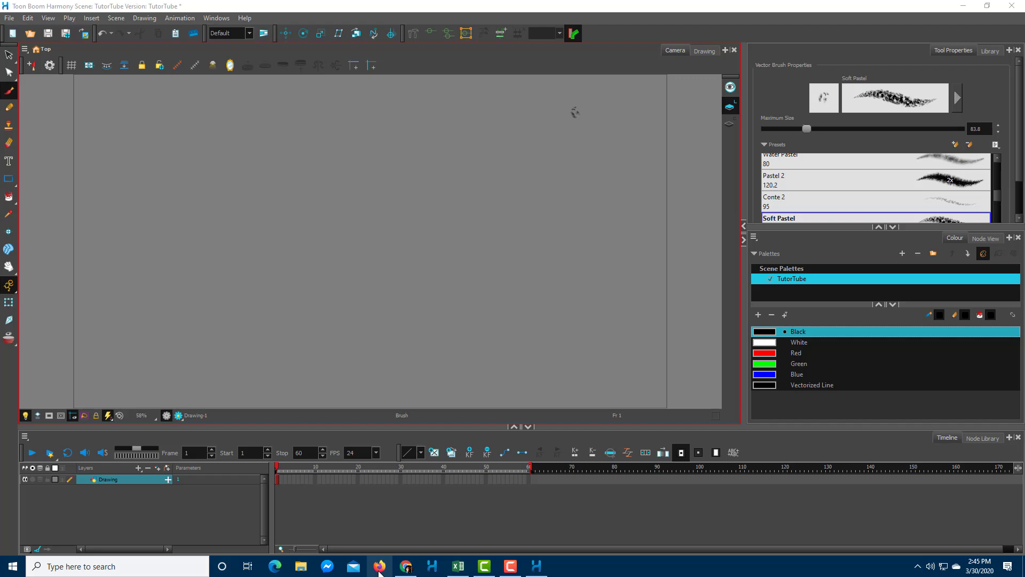
In File Explorer, navigate to Documents > ToonBoomTutorTube > TutorTube scene folder.
left_click(301, 566)
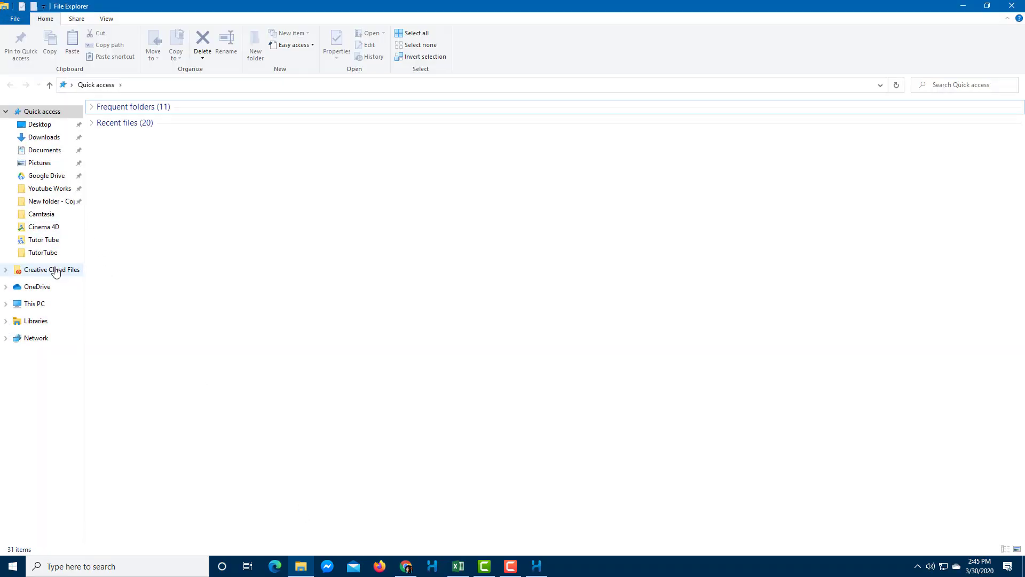
left_click(43, 323)
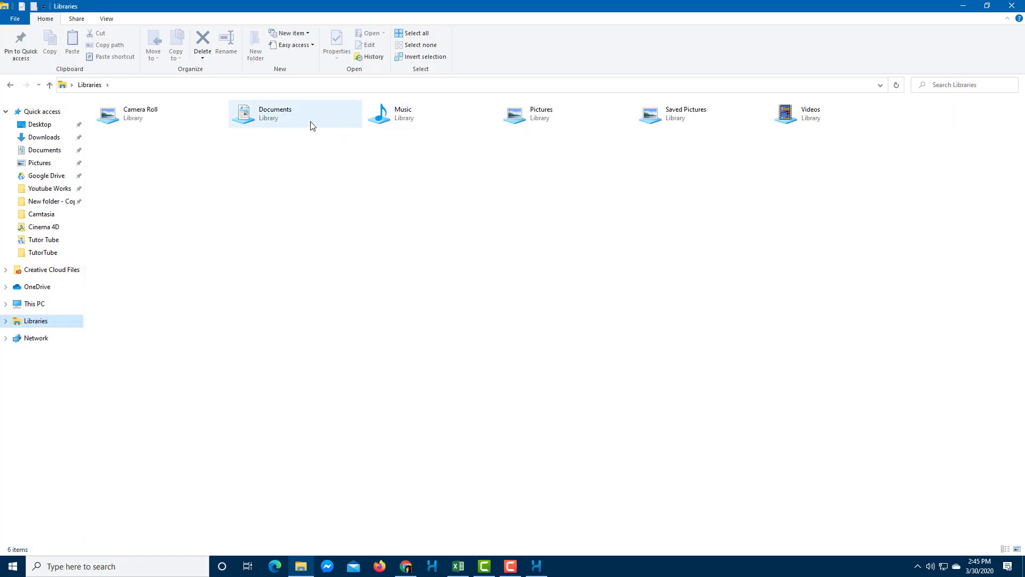
double_click(285, 123)
double_click(429, 297)
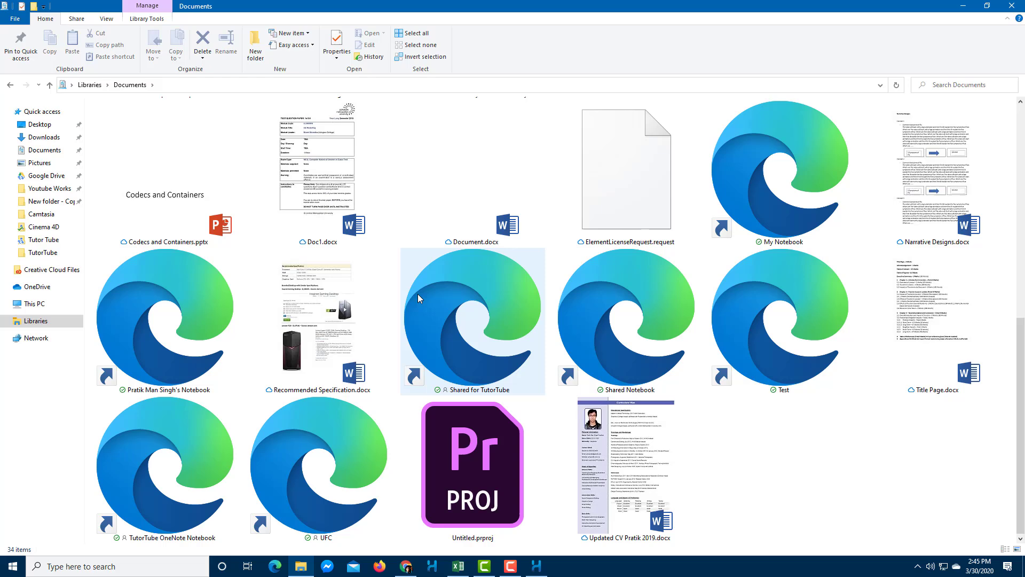
key("alt+Left")
left_click(361, 394)
scroll(431, 354, "down", 5)
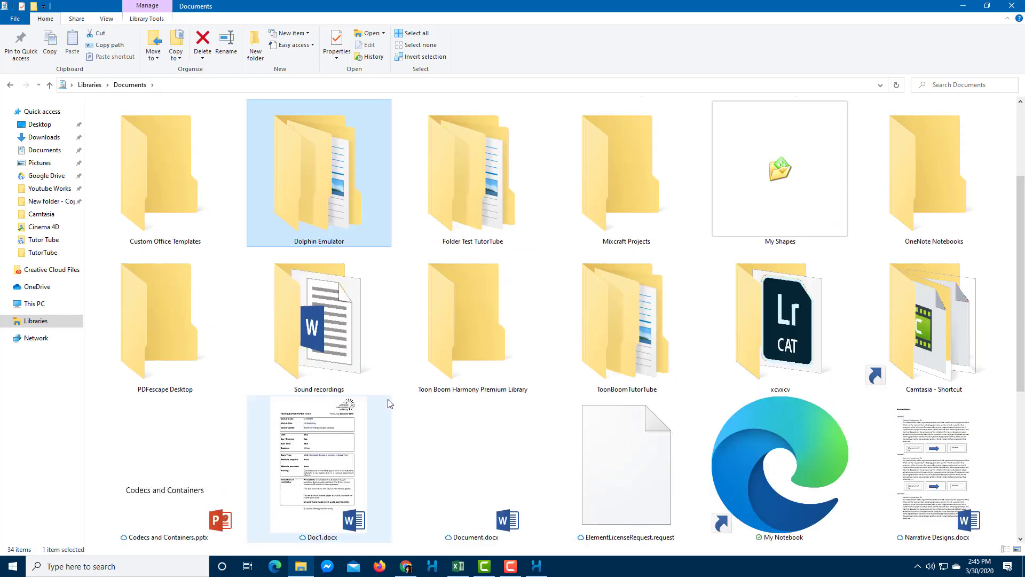
scroll(430, 354, "up", 3)
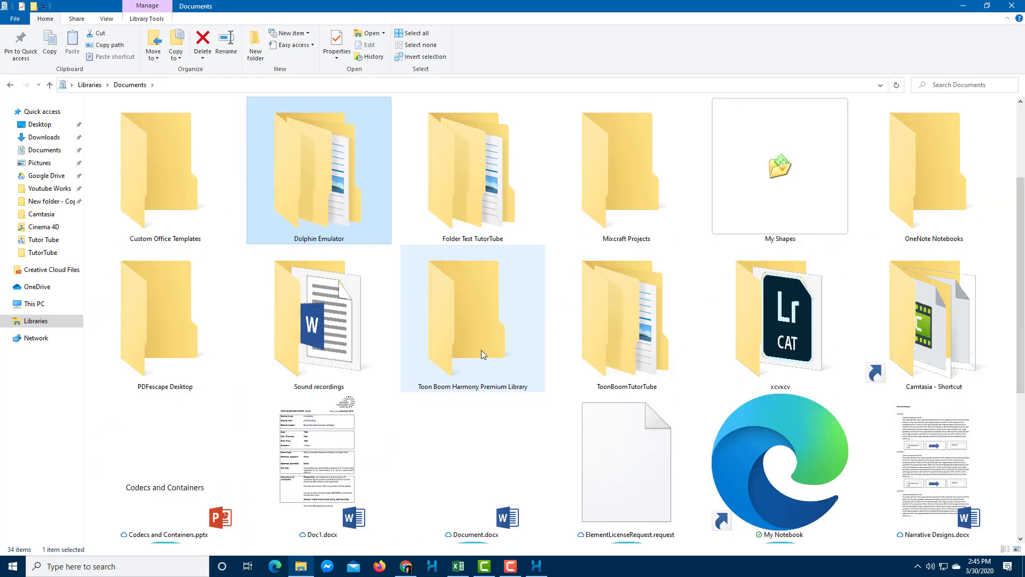
double_click(648, 316)
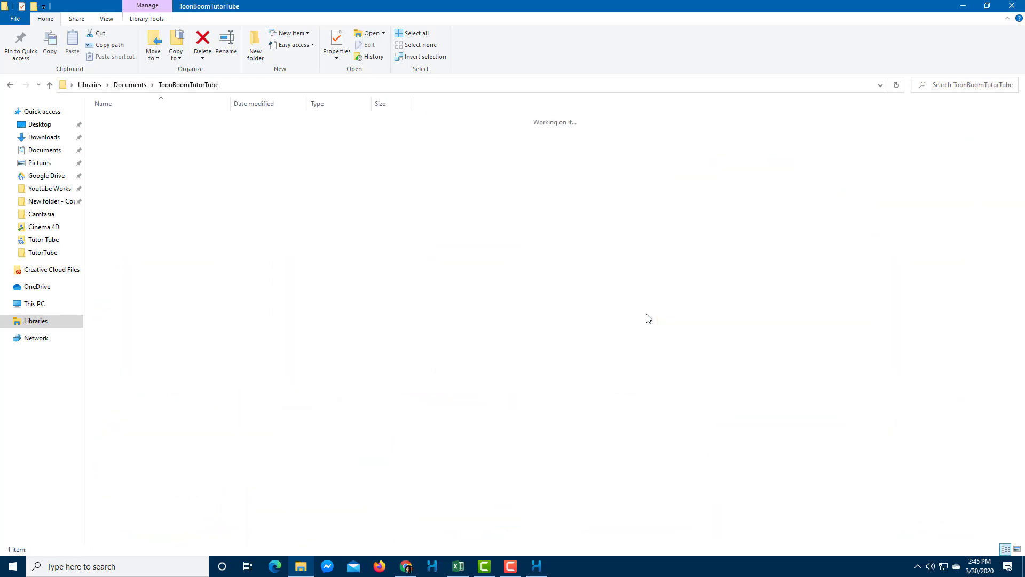
double_click(154, 128)
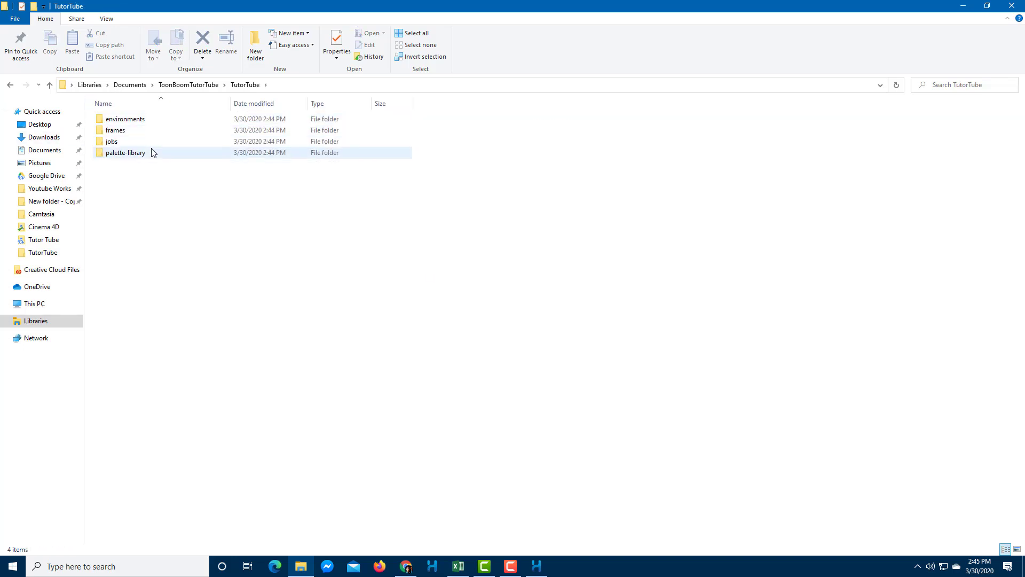
Inspect the frames and palette-library folders, then select all four TutorTube subfolders.
double_click(154, 131)
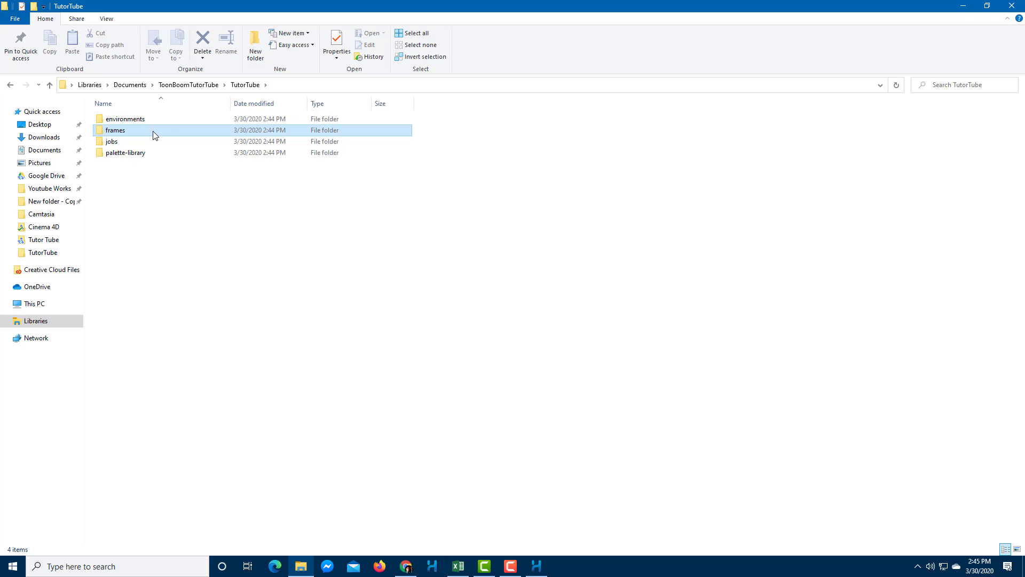
left_click(256, 86)
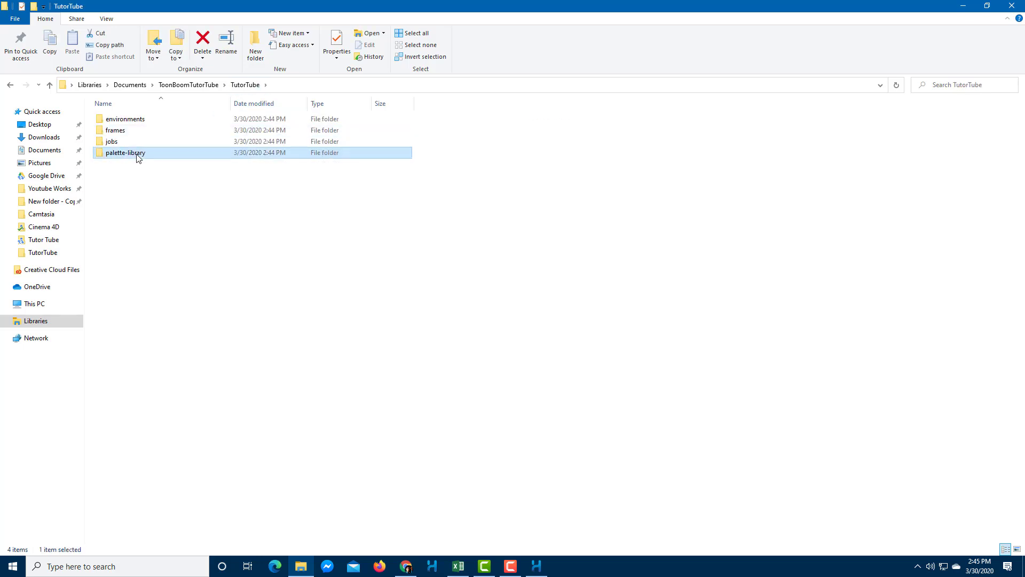
double_click(138, 154)
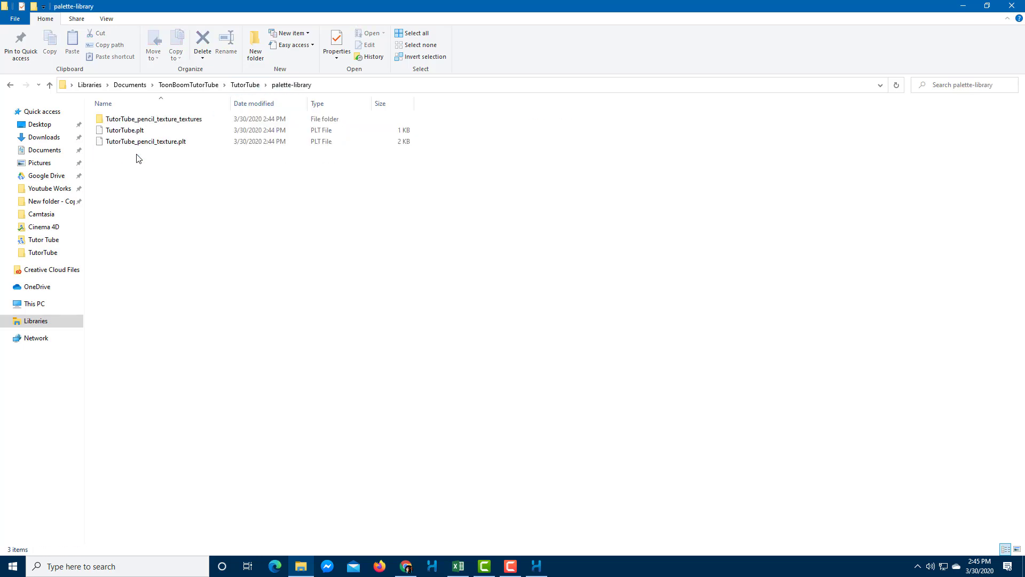
left_click(244, 87)
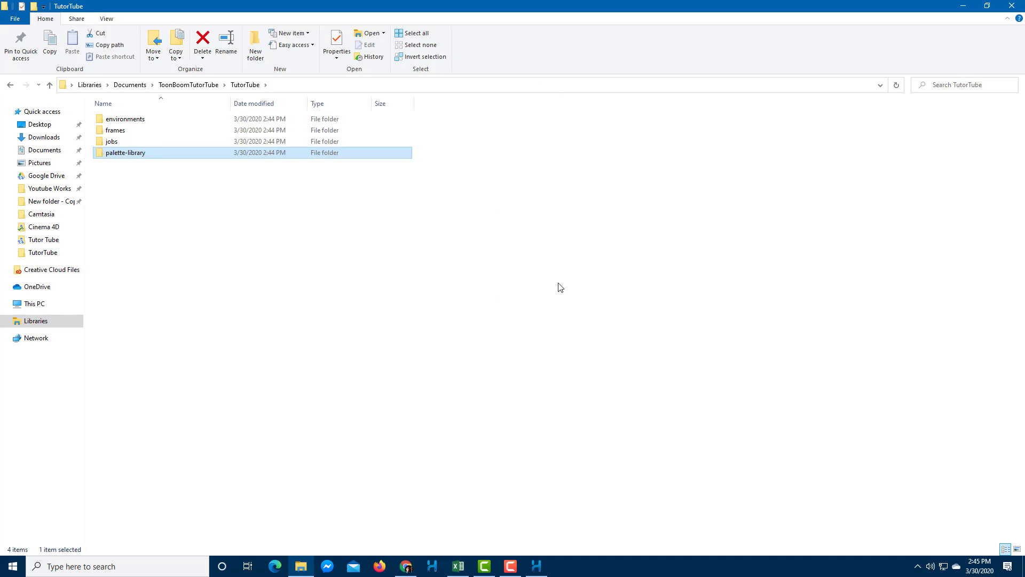
left_click_drag(557, 284, 208, 99)
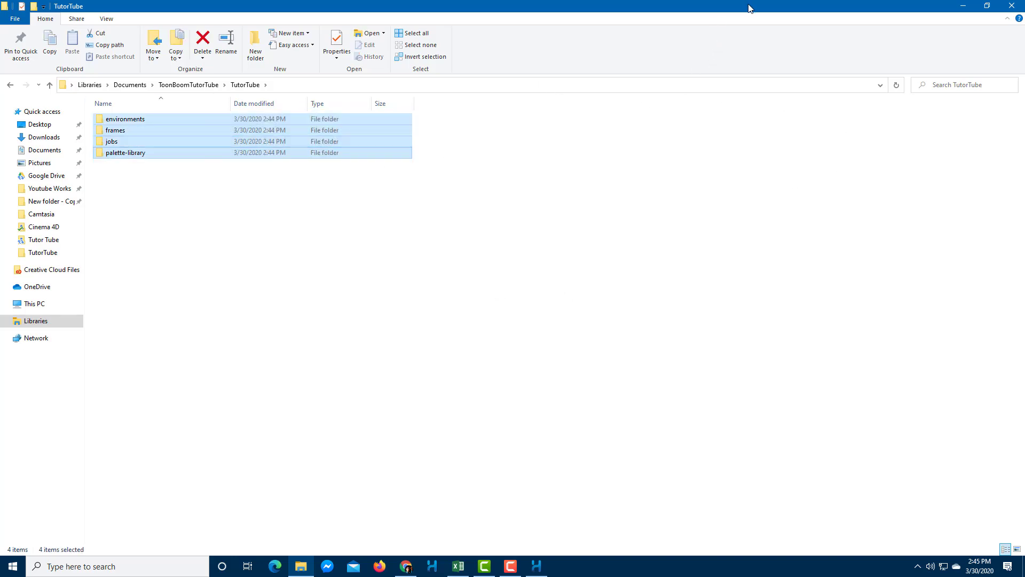
left_click_drag(748, 7, 569, 126)
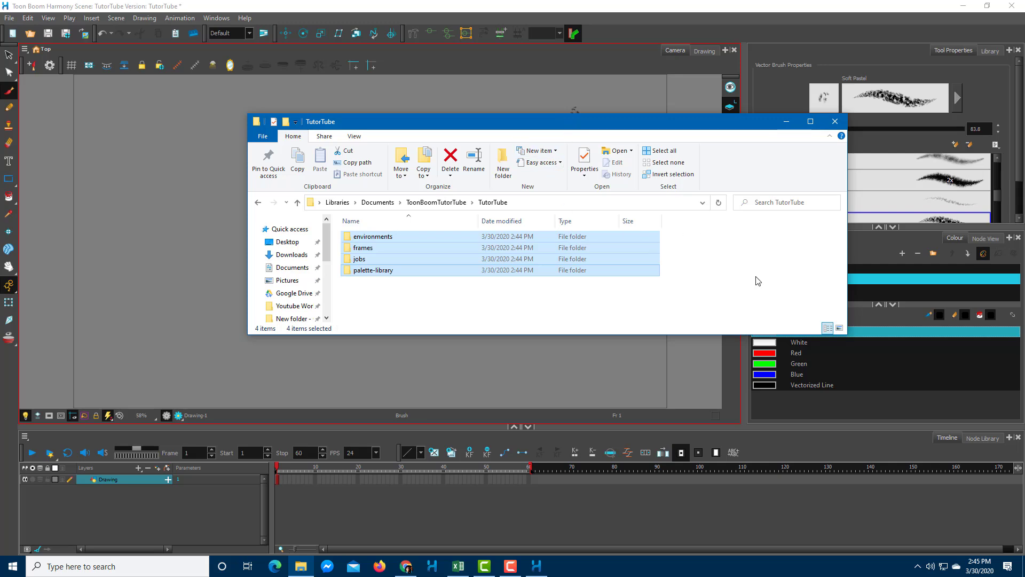
Draw Soft Pastel strokes: an S on frame 1 and C shapes on frames 10 and 26.
left_click(834, 121)
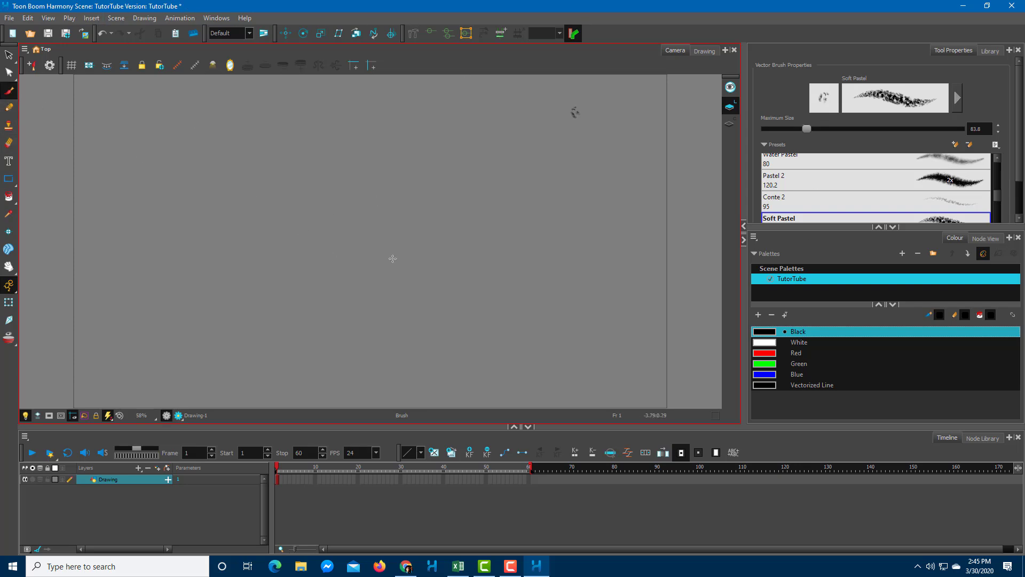
left_click_drag(374, 203, 470, 300)
left_click(316, 479)
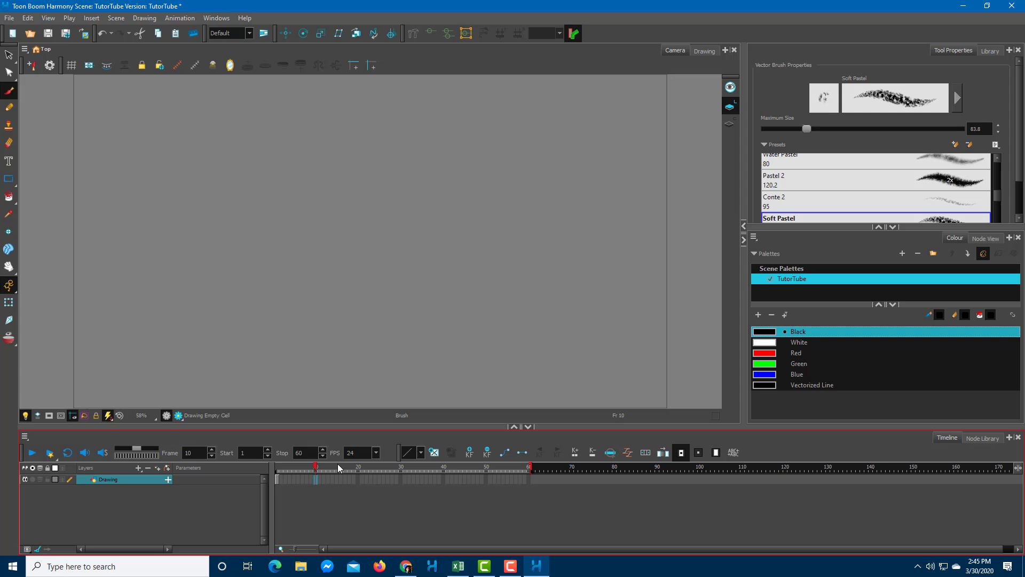
left_click_drag(488, 198, 427, 286)
left_click(383, 479)
left_click_drag(499, 107, 395, 245)
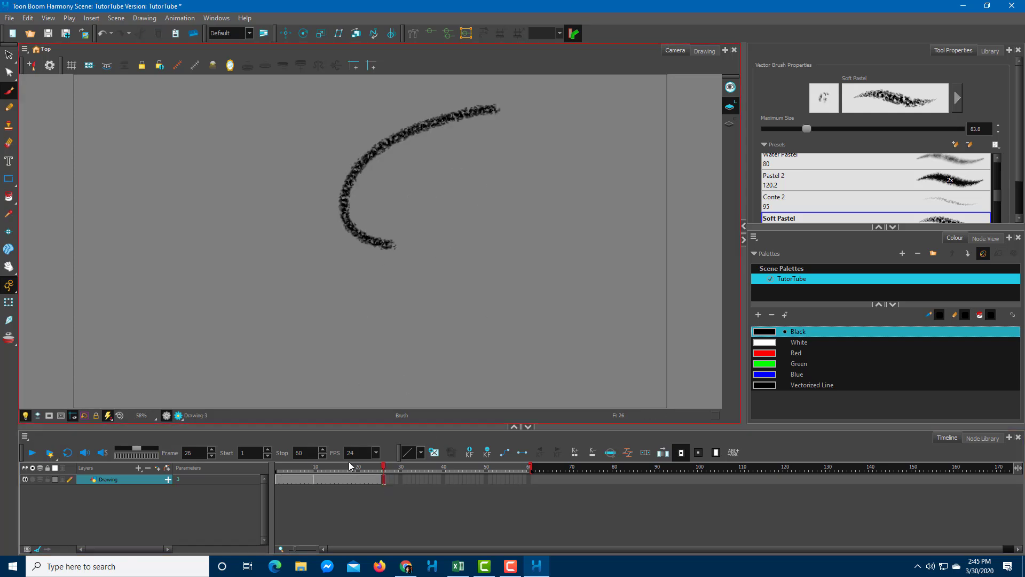
Play the pastel stroke animation from frame 1, then stop and rewind to frame 1.
left_click(278, 470)
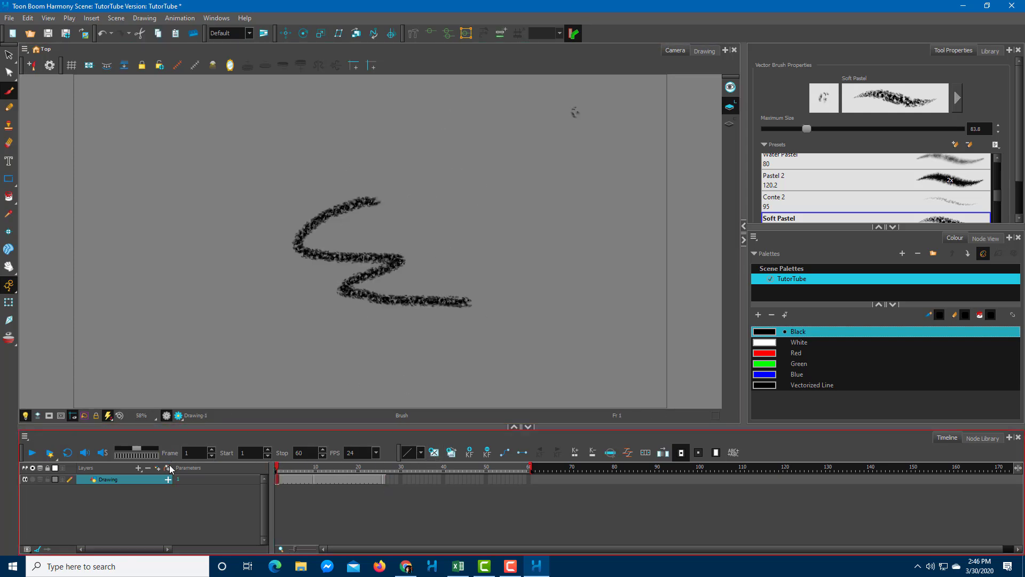
left_click(33, 452)
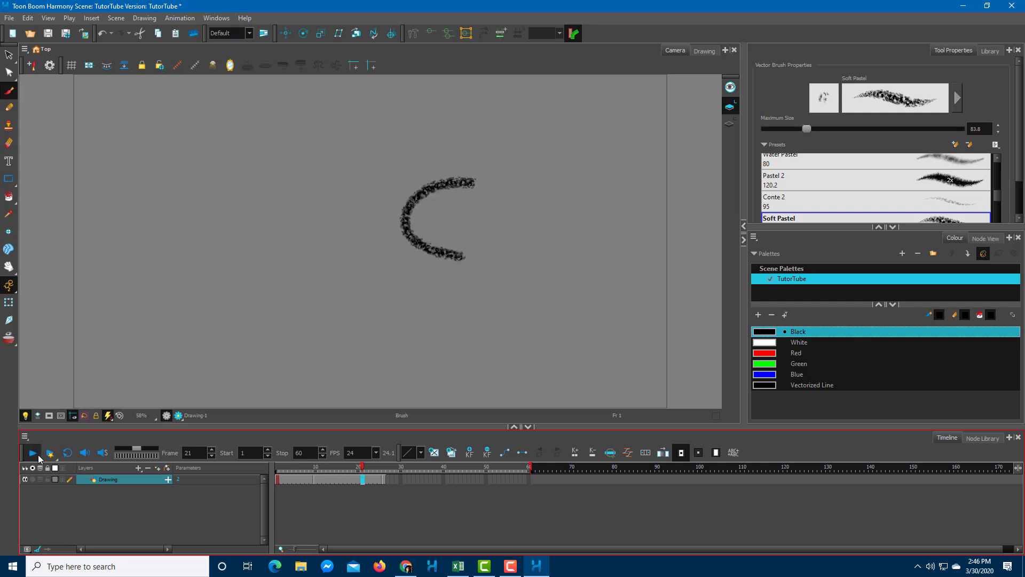
left_click(33, 452)
left_click(278, 469)
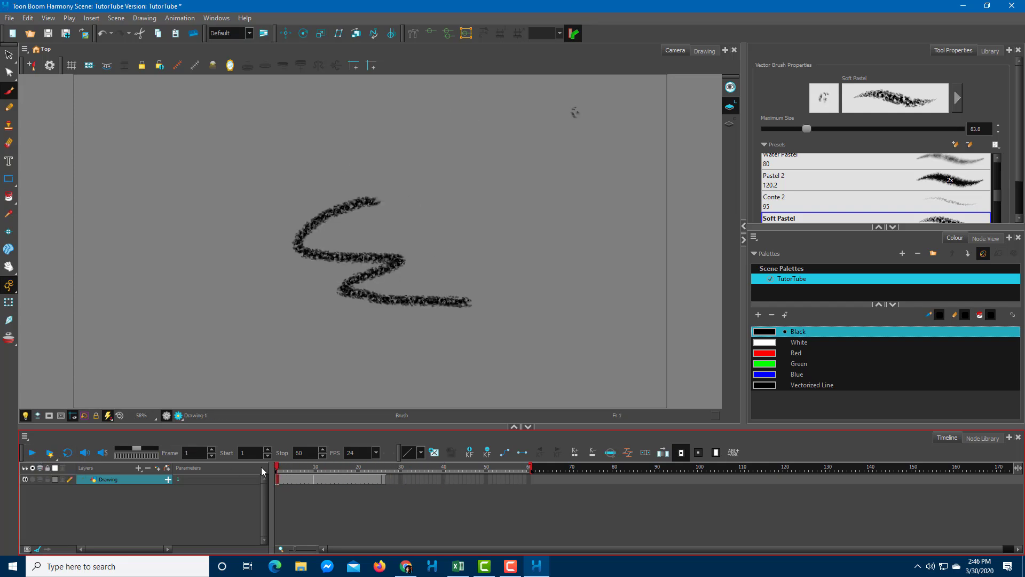